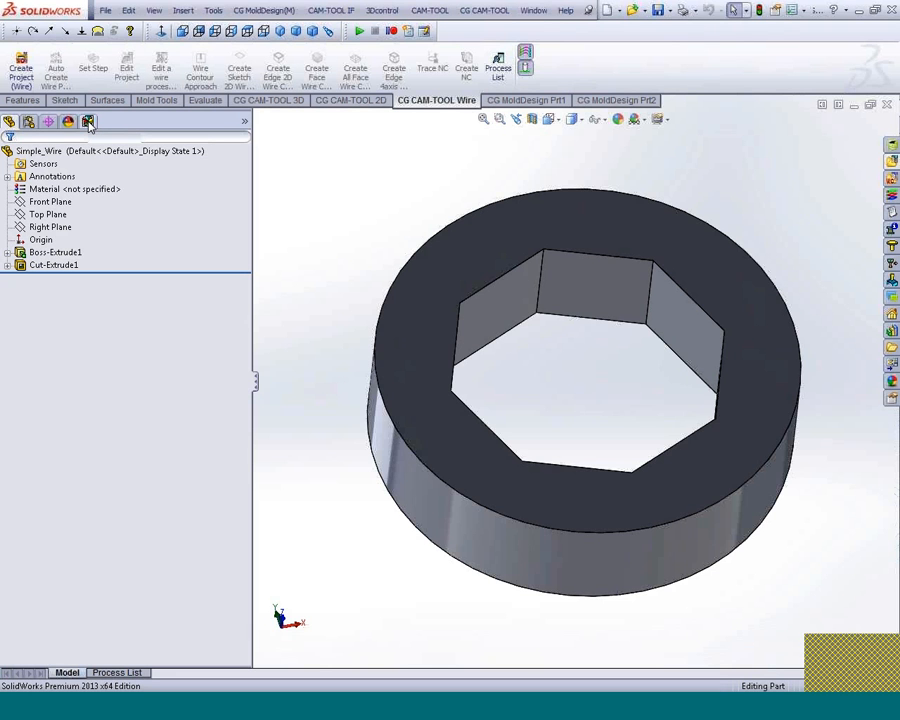
Create a wire project and name it Test part, using the 0.2 : Water wire electrode.
click(88, 121)
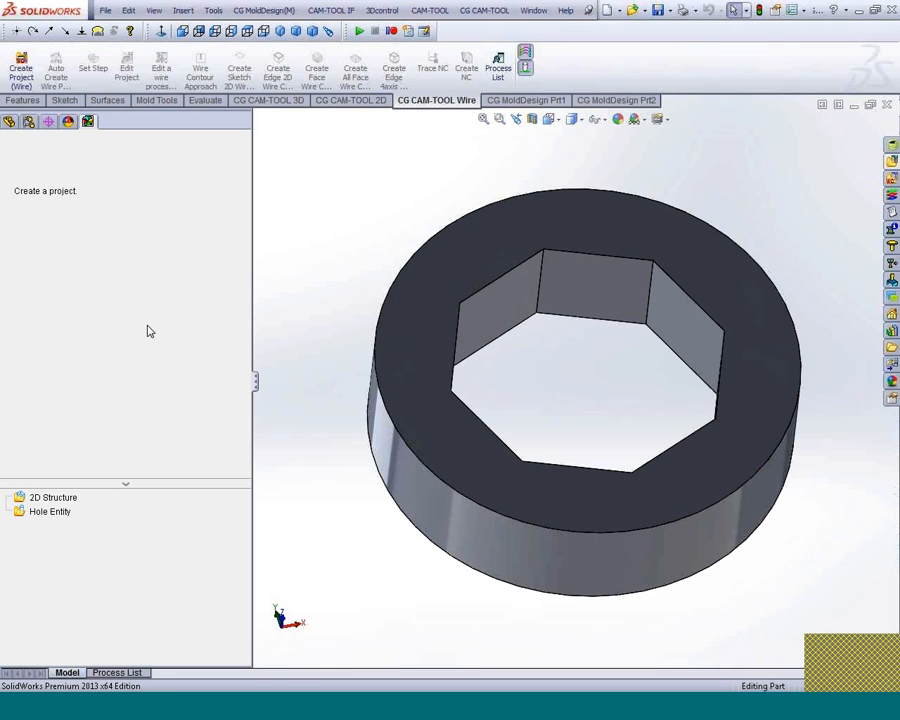
click(20, 73)
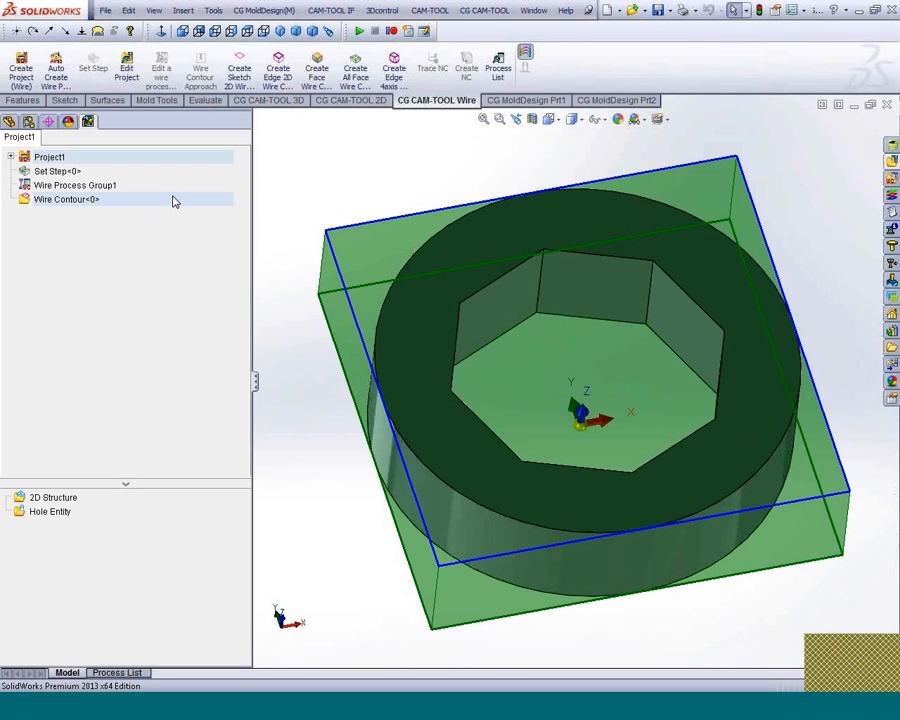
right_click(47, 159)
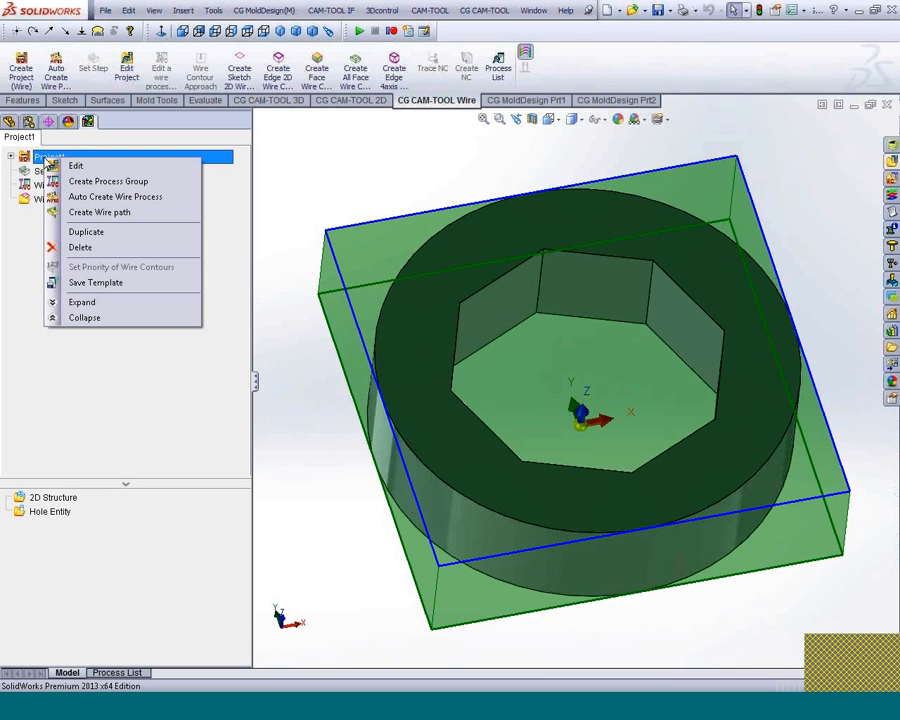
click(76, 167)
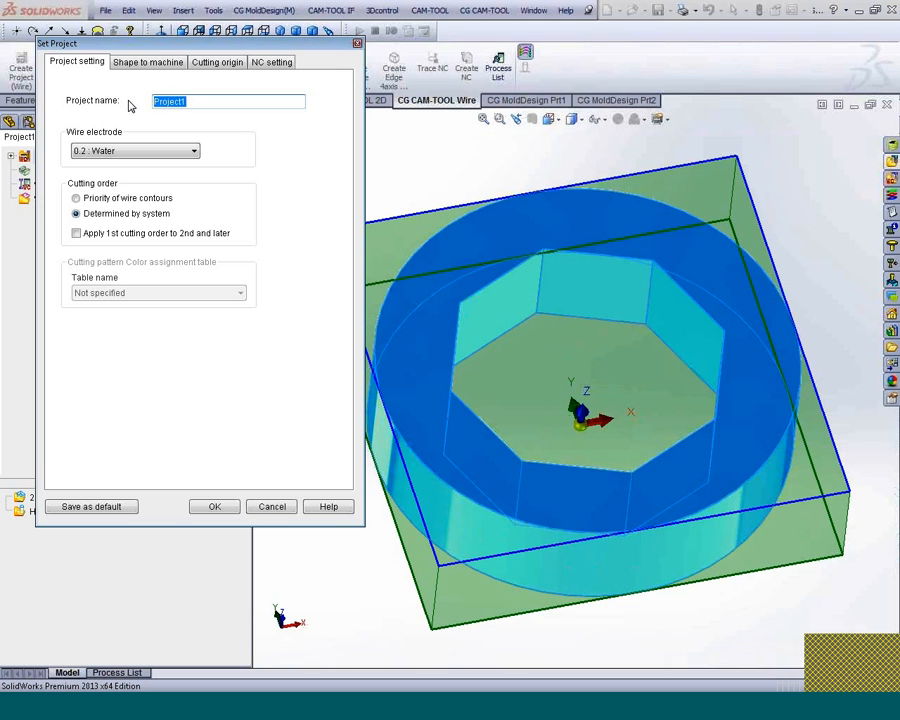
text(Test part)
click(195, 153)
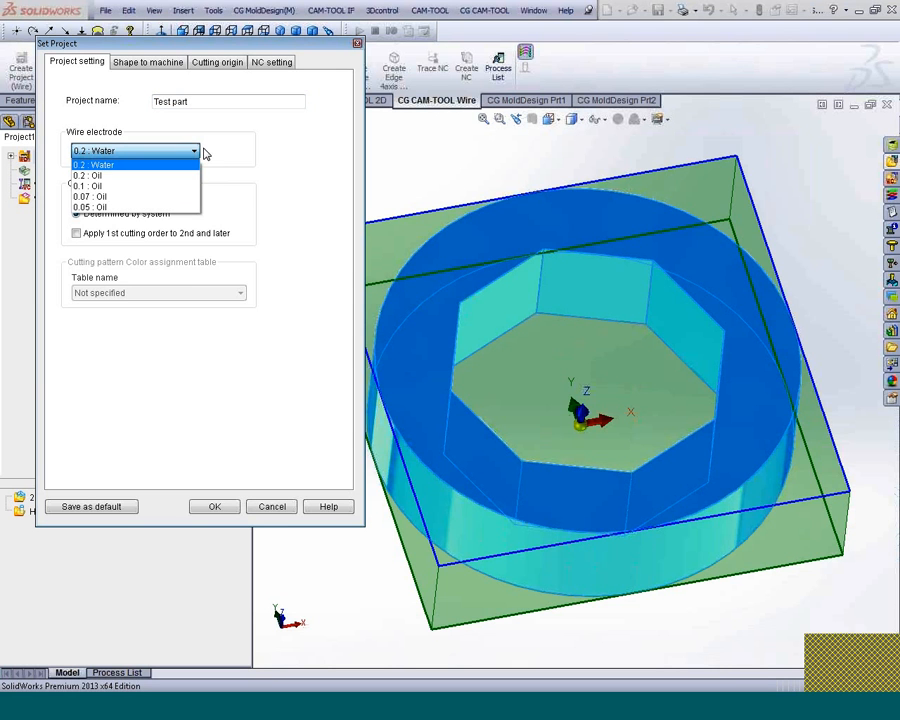
click(205, 153)
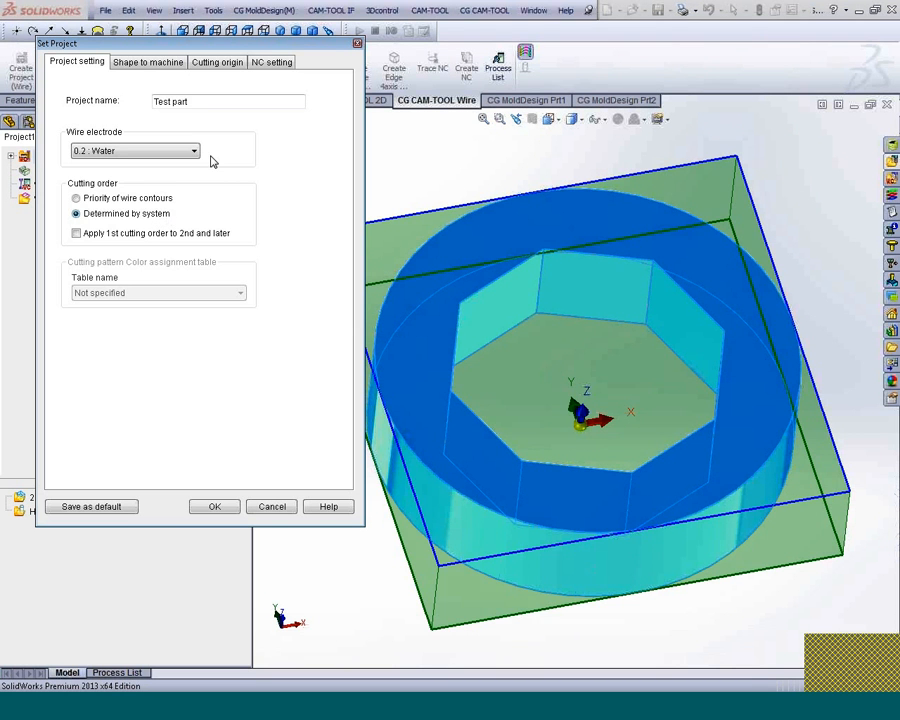
Review the available stock types for the shape to machine, leaving Cube (3D extents) selected.
click(146, 64)
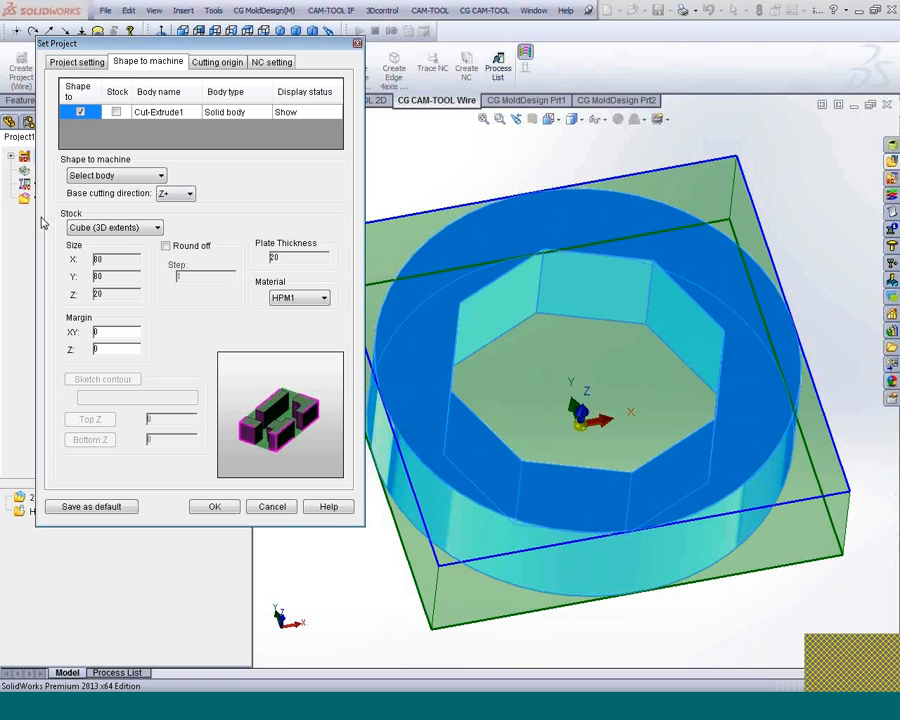
click(157, 229)
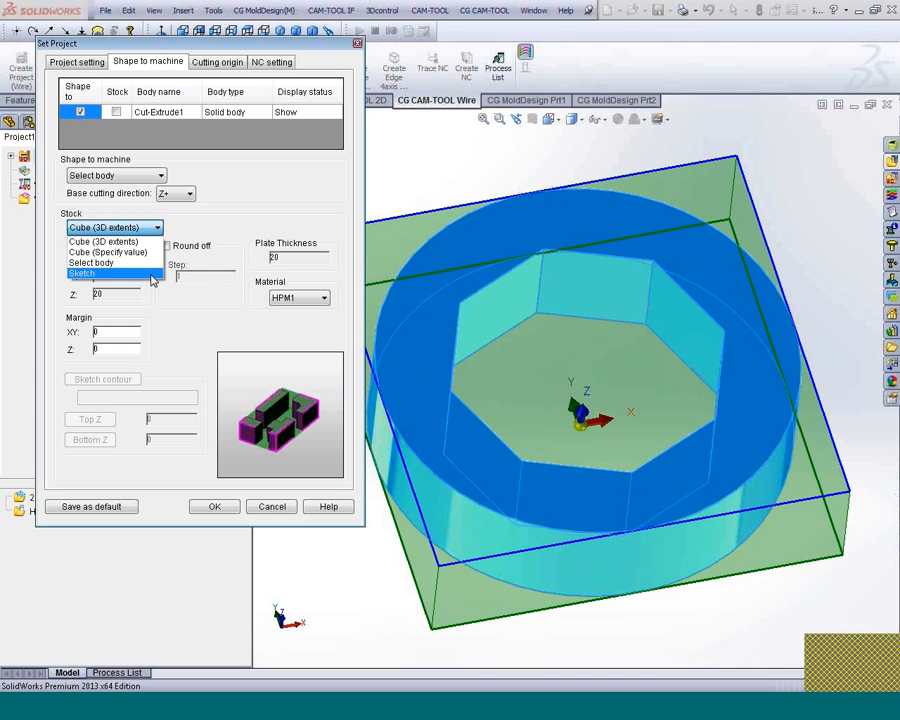
click(189, 225)
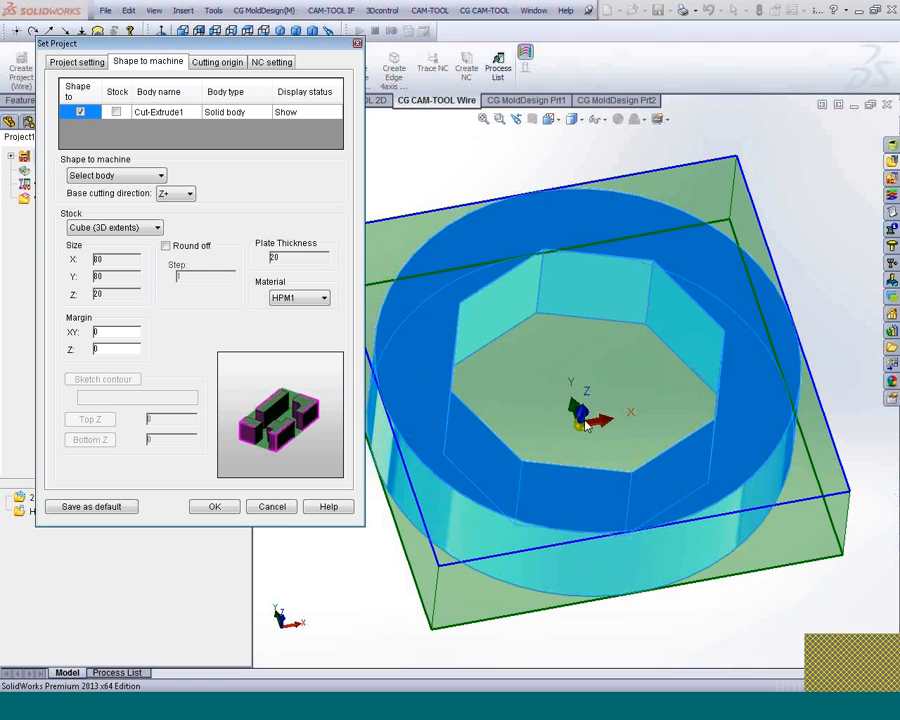
Try the Z- and Y+ base cutting directions on the shape to machine, finishing on Z+.
click(189, 194)
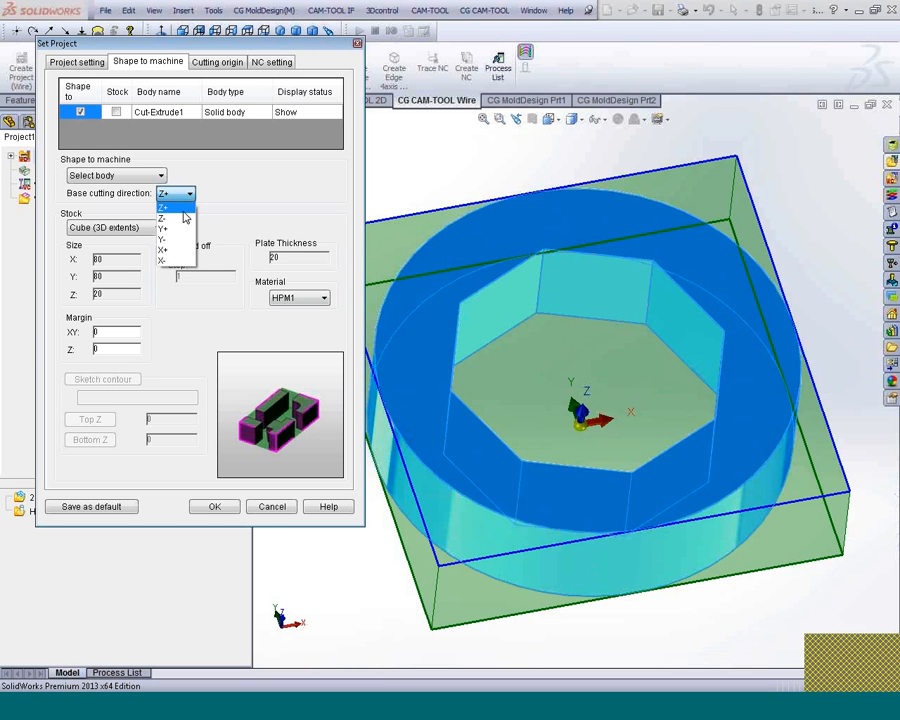
click(184, 217)
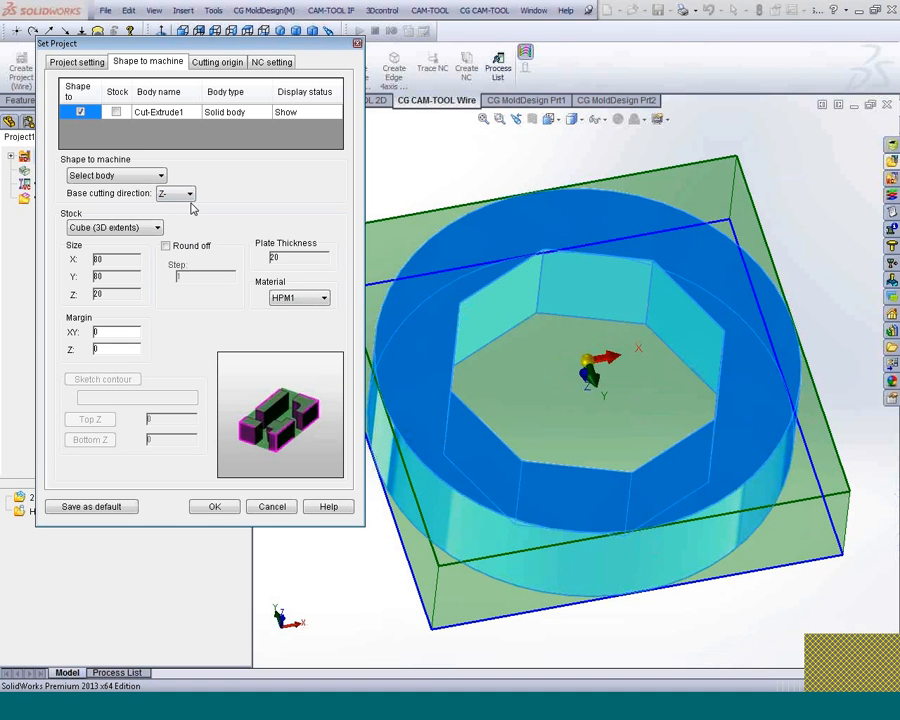
click(190, 194)
click(186, 229)
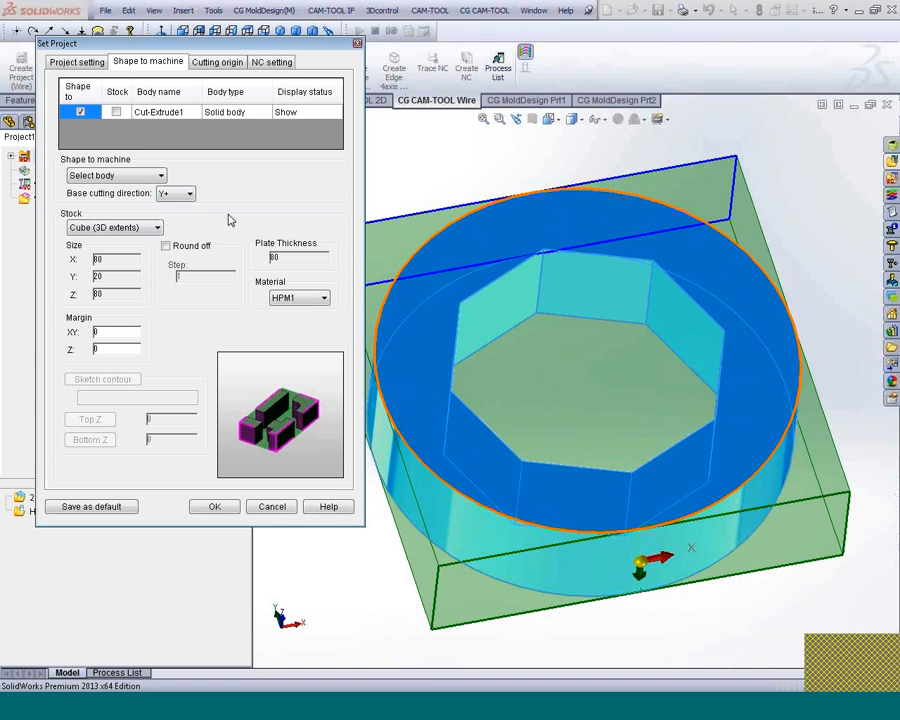
click(190, 193)
click(185, 207)
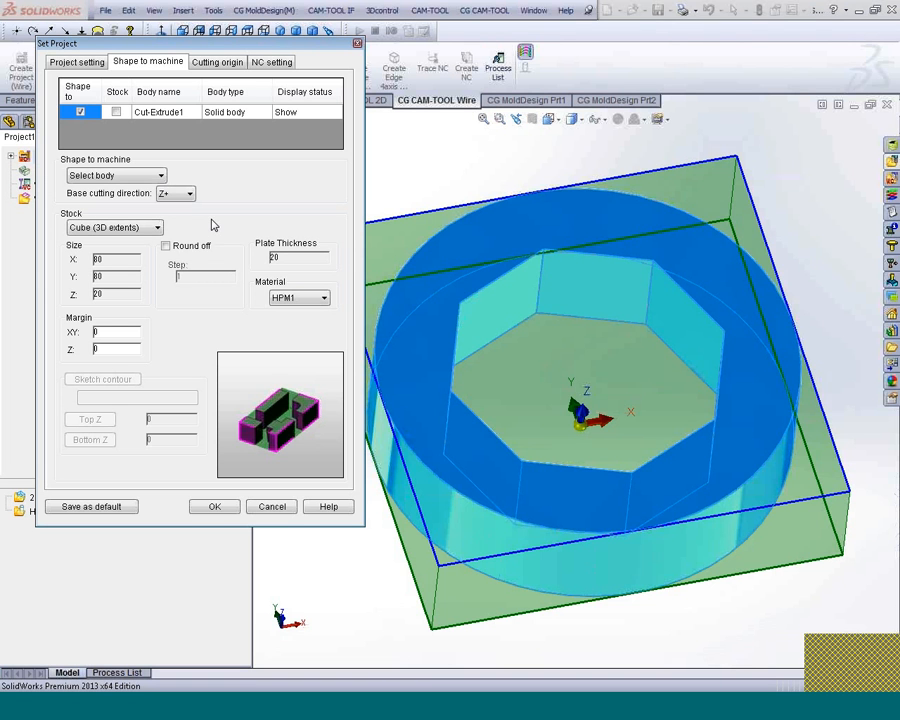
Set the cutting origin to the center of the stock's bottom plane, check the NC settings and accept the project settings.
click(215, 62)
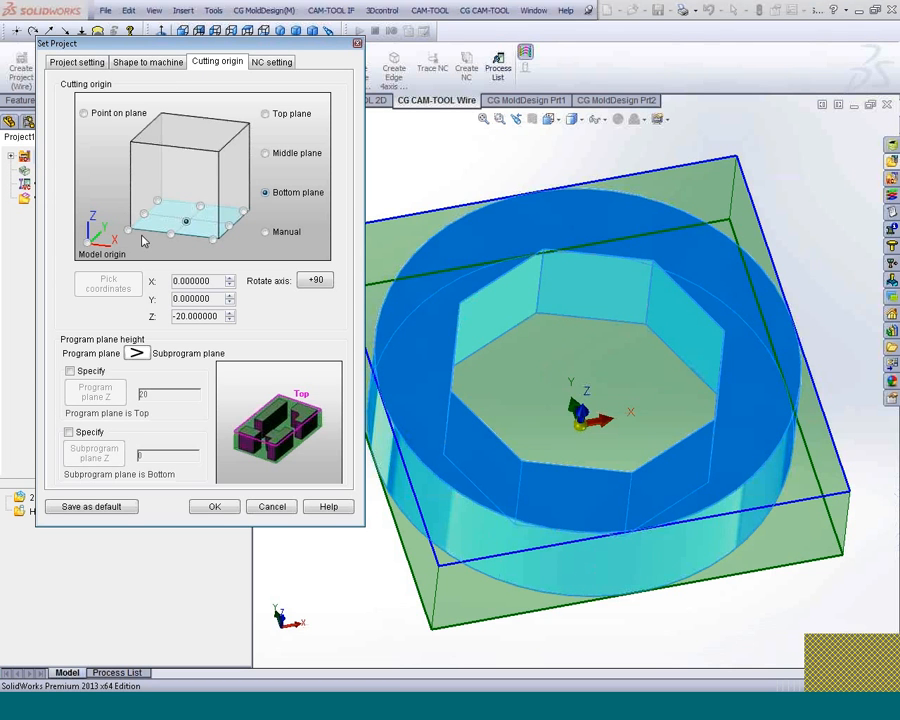
click(185, 221)
click(267, 67)
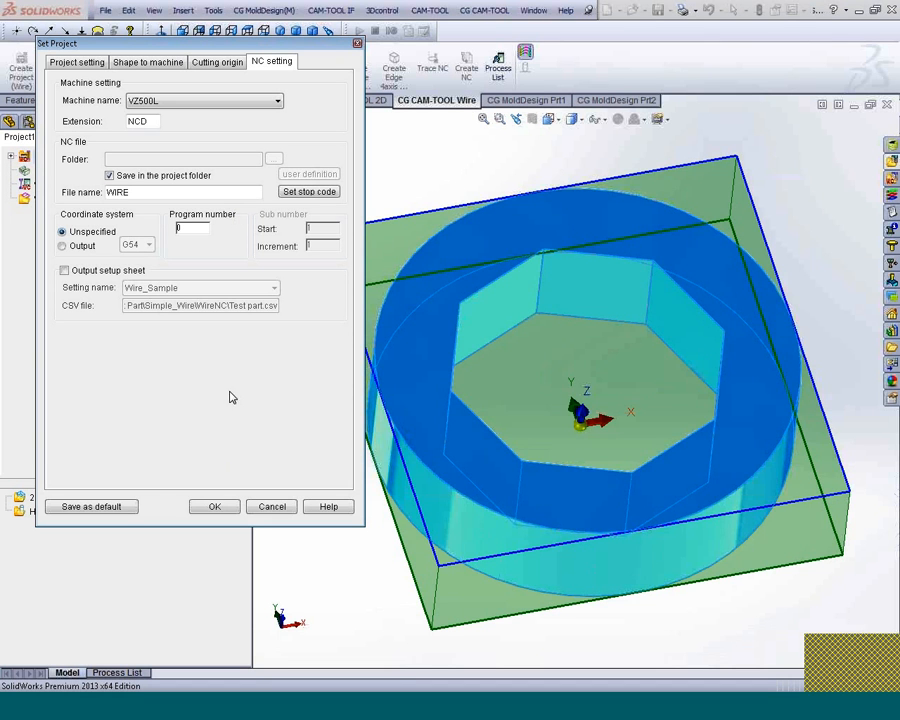
click(214, 506)
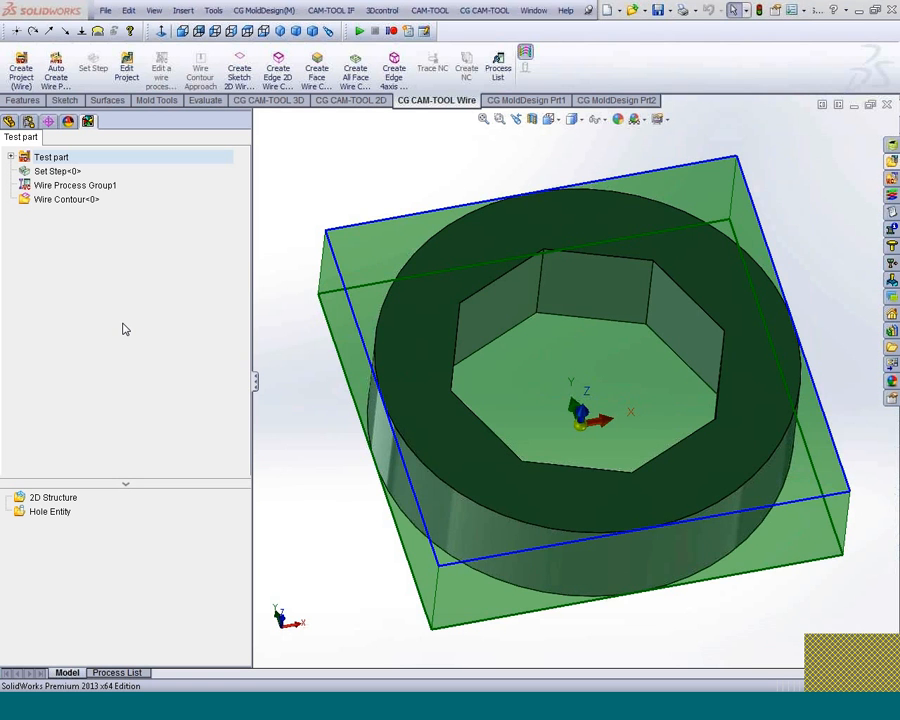
Start an automatic wire process and detect all face wire contours on the ring body with machining type Die.
middle_drag(340, 557, 317, 585)
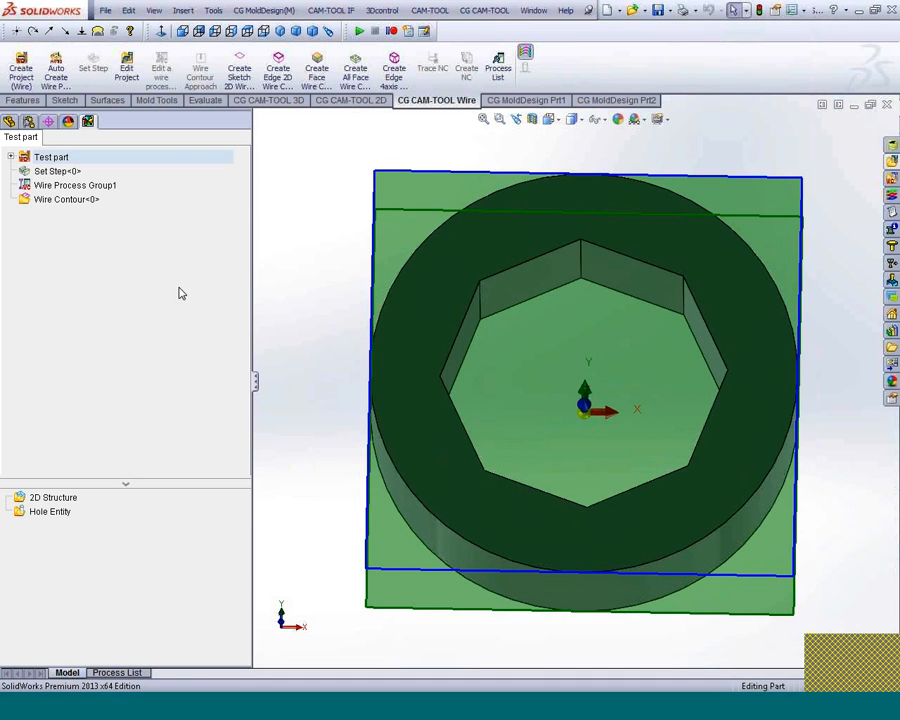
click(53, 75)
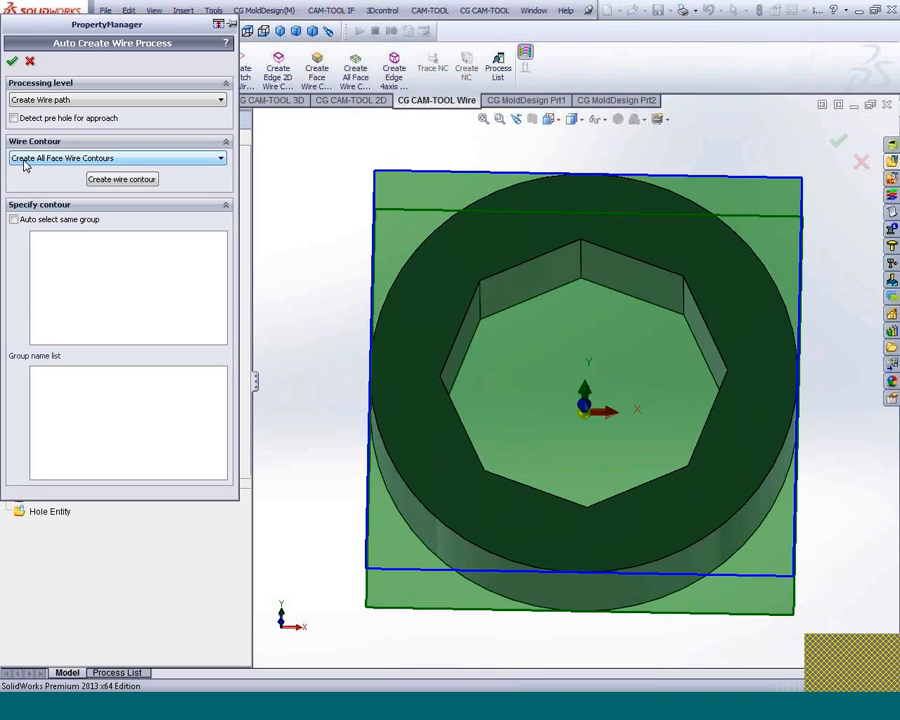
click(128, 180)
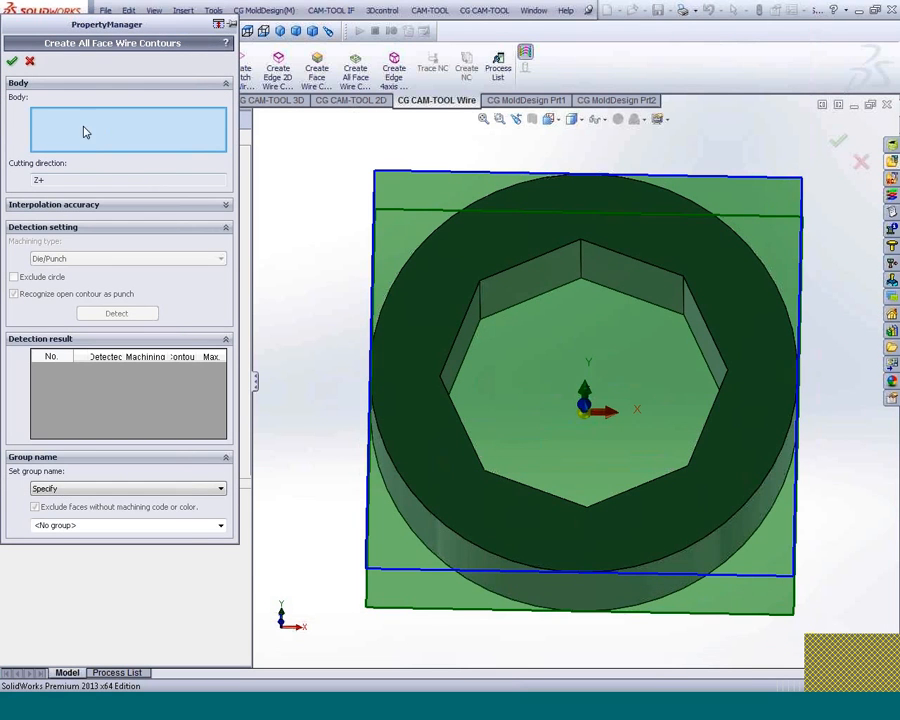
click(412, 312)
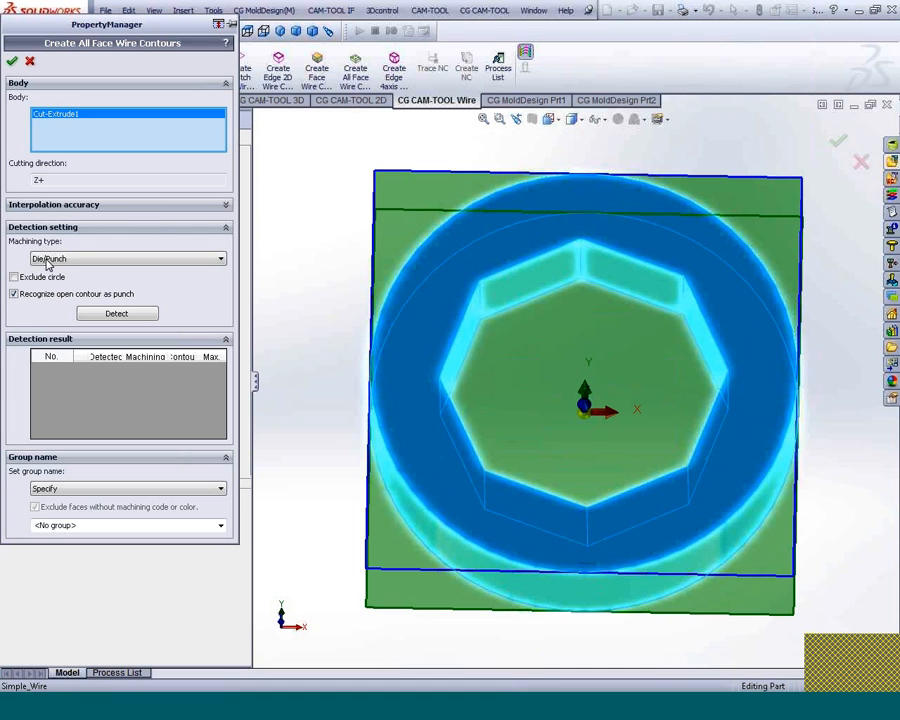
click(222, 260)
click(100, 281)
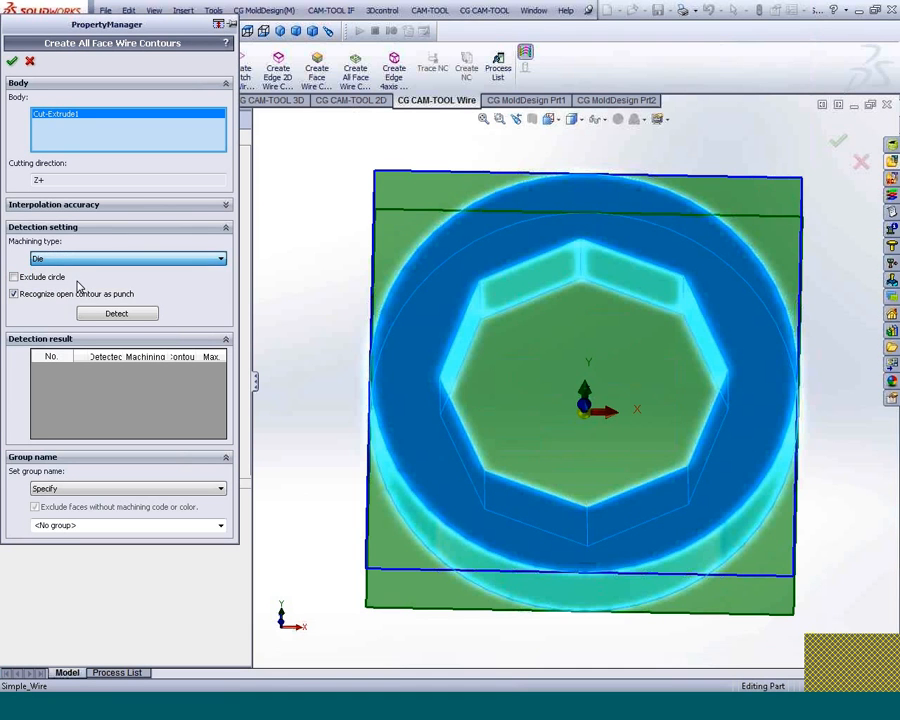
click(122, 314)
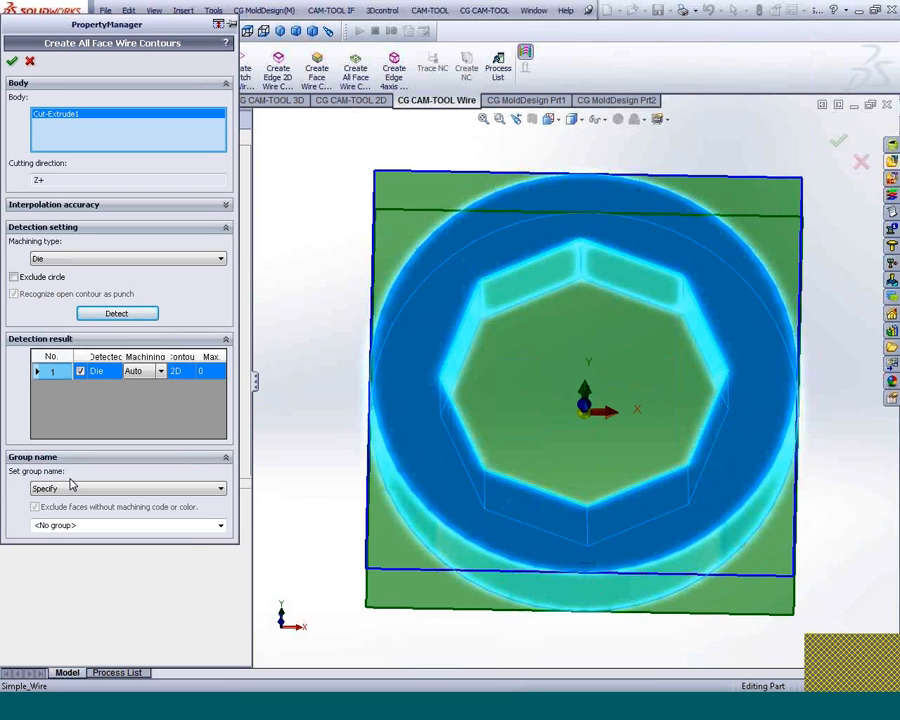
Assign the detected die contour to the AQ-Stick-Water3-2th group and generate its wire paths.
click(221, 528)
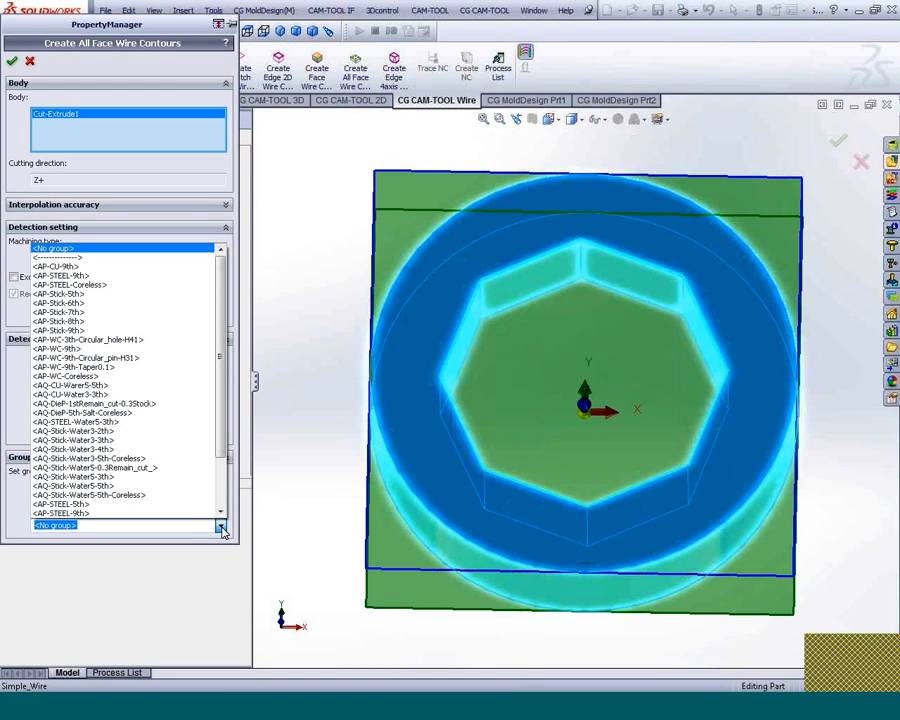
click(122, 432)
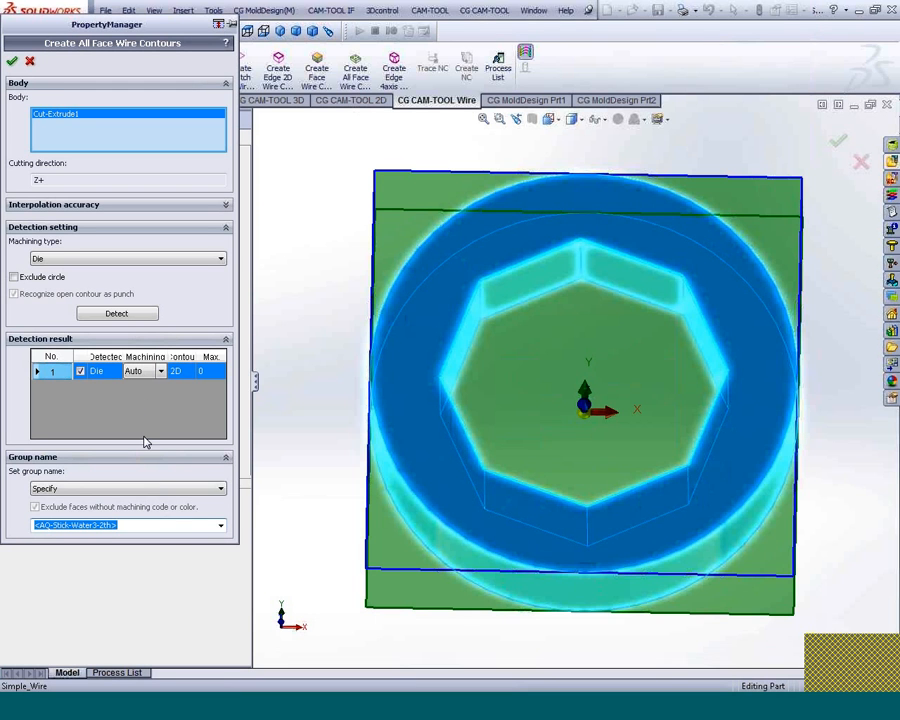
click(12, 63)
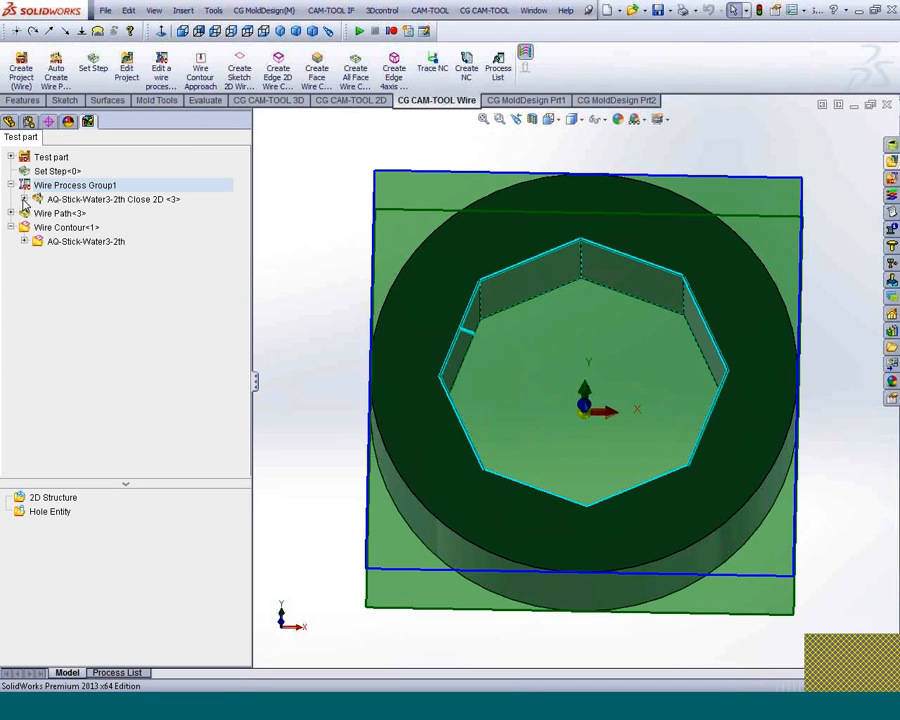
Examine the wire paths and their cutting parameters in the process list, including the Remain tab path.
click(11, 213)
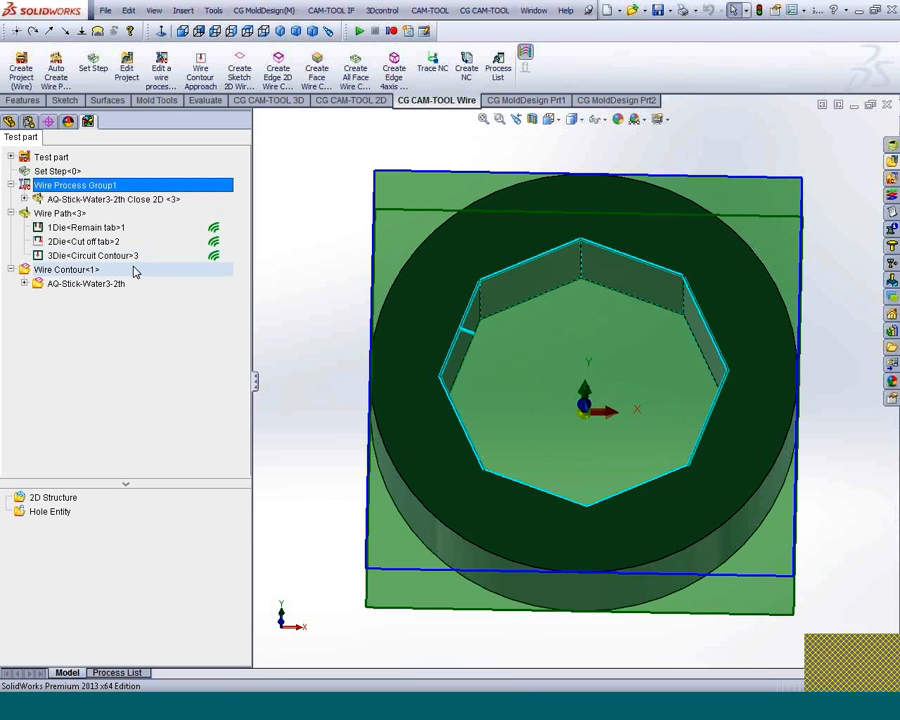
click(142, 201)
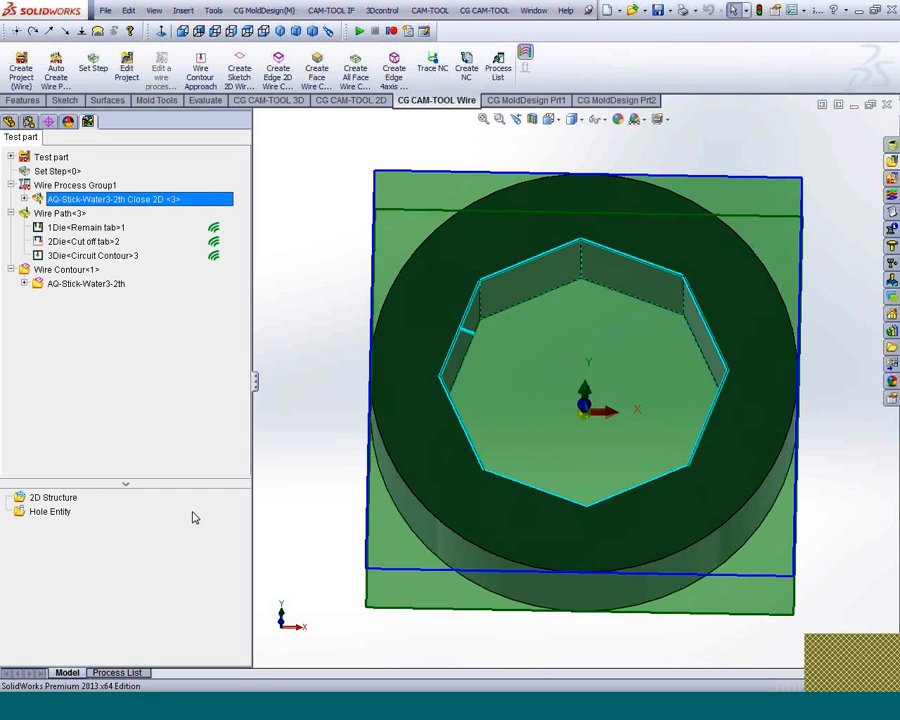
click(128, 673)
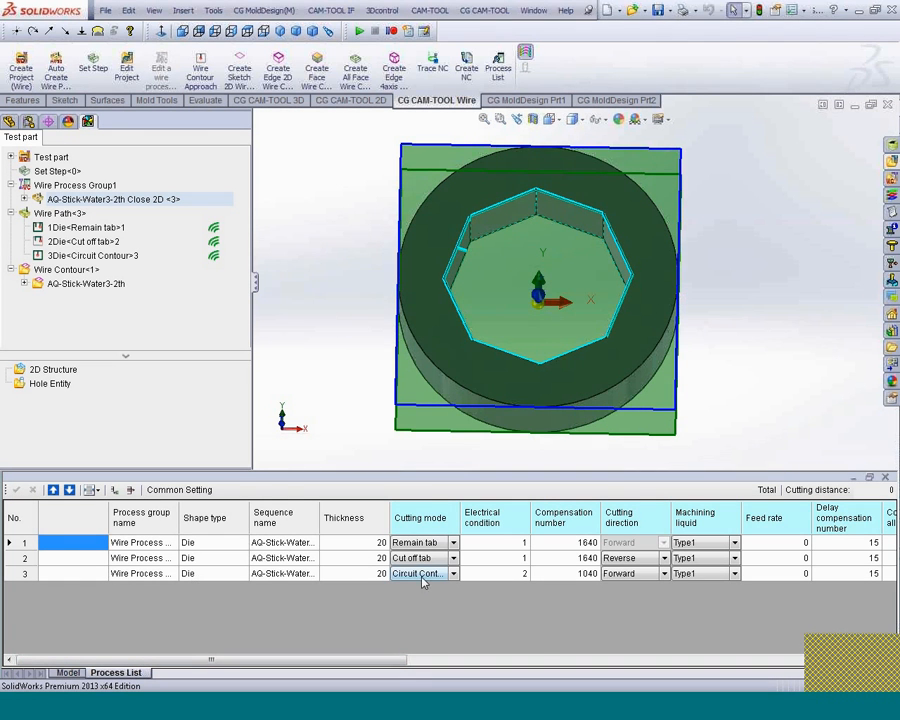
drag(380, 660, 450, 668)
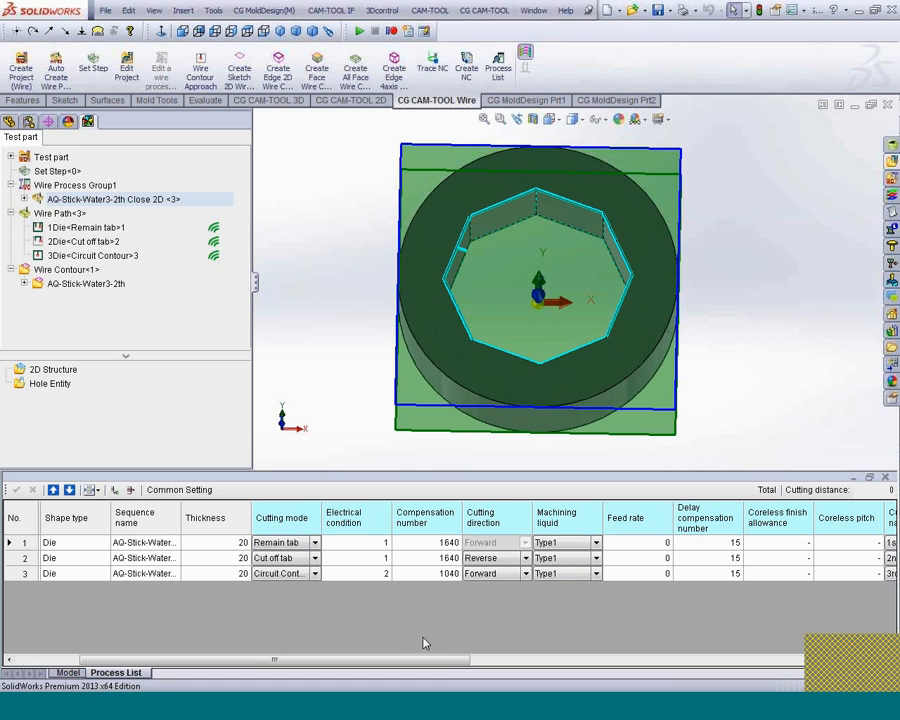
click(95, 229)
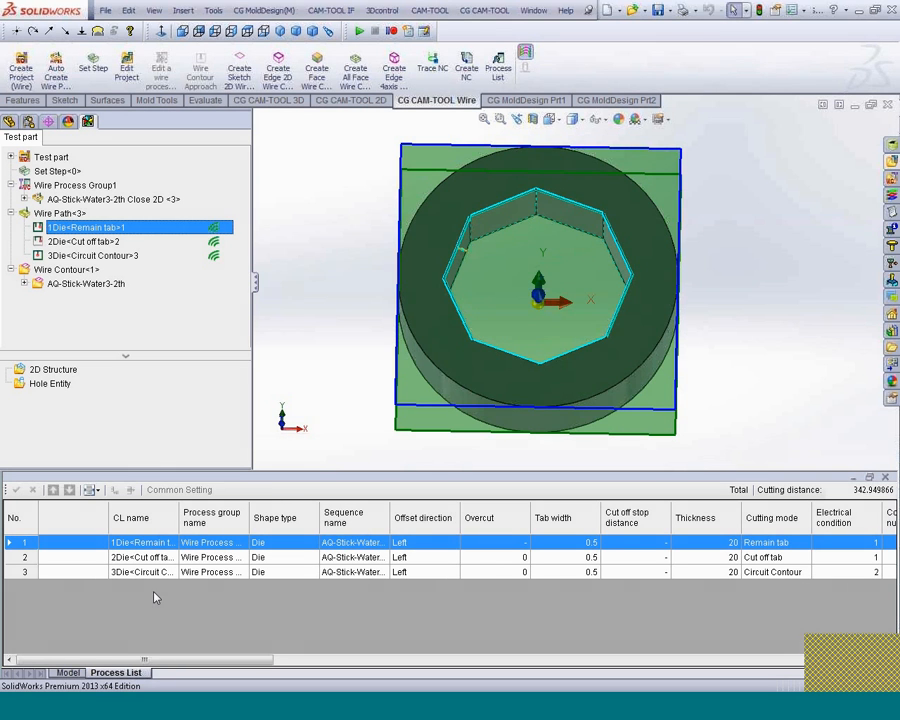
click(68, 672)
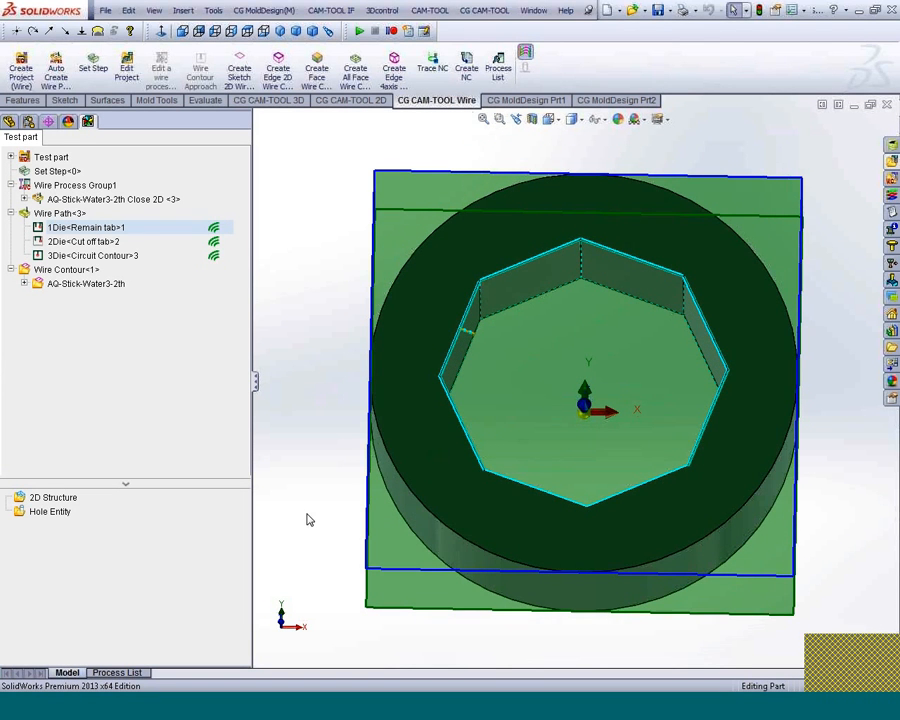
Simulate the Remain tab wire path with Trace NC at a reduced playback speed, then close the trace.
middle_drag(323, 537, 319, 476)
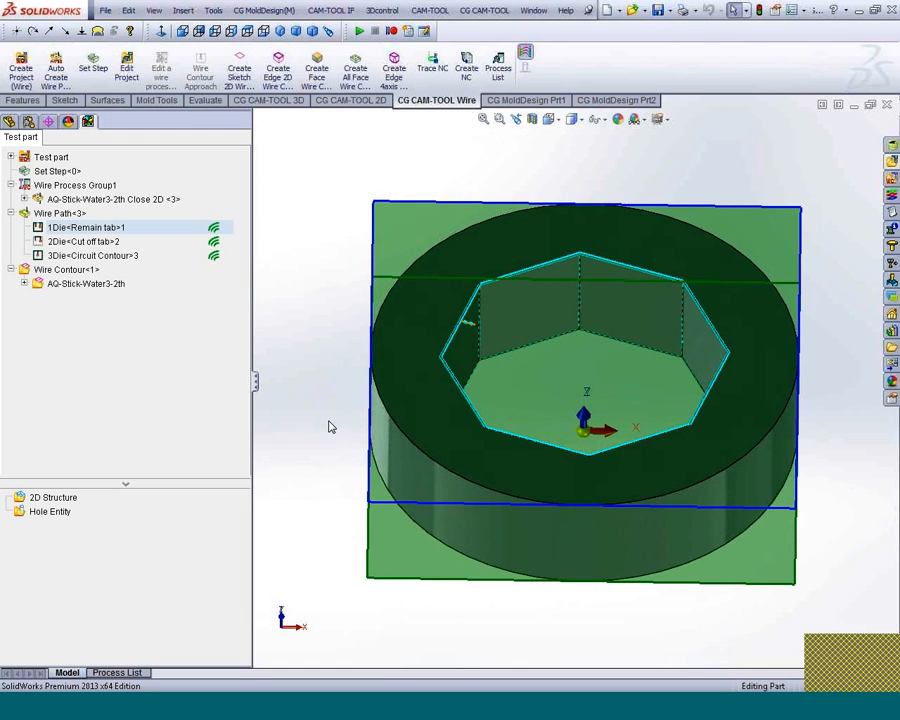
click(433, 65)
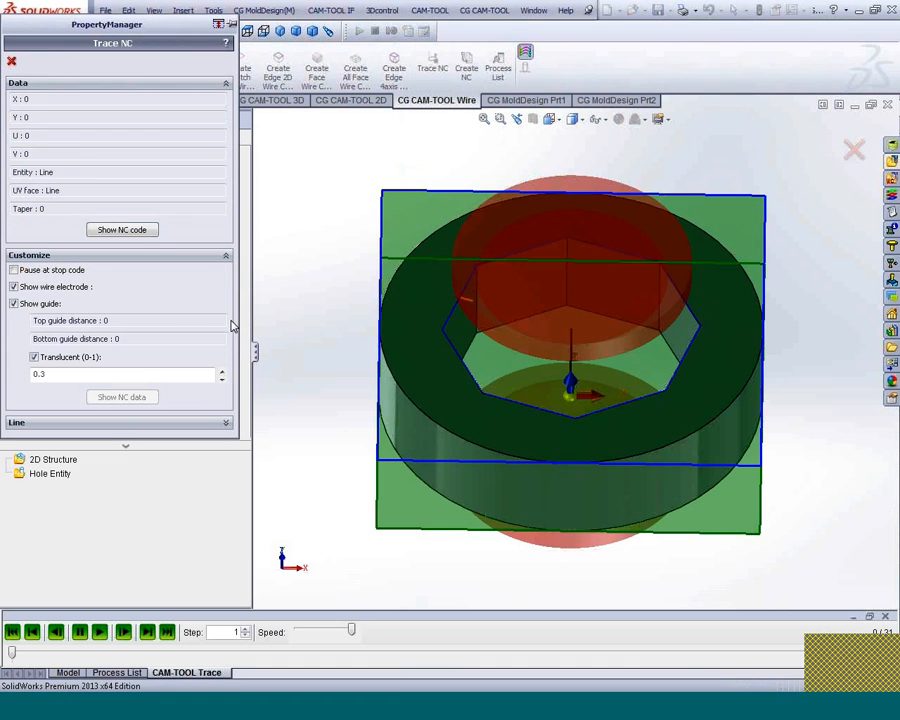
middle_drag(309, 470, 307, 394)
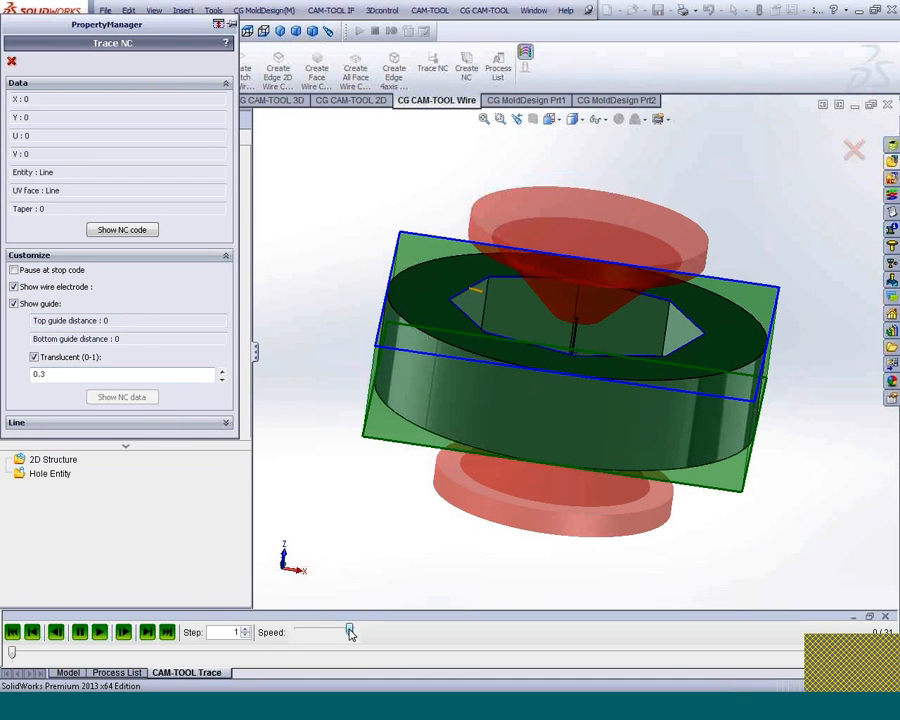
drag(351, 632, 327, 634)
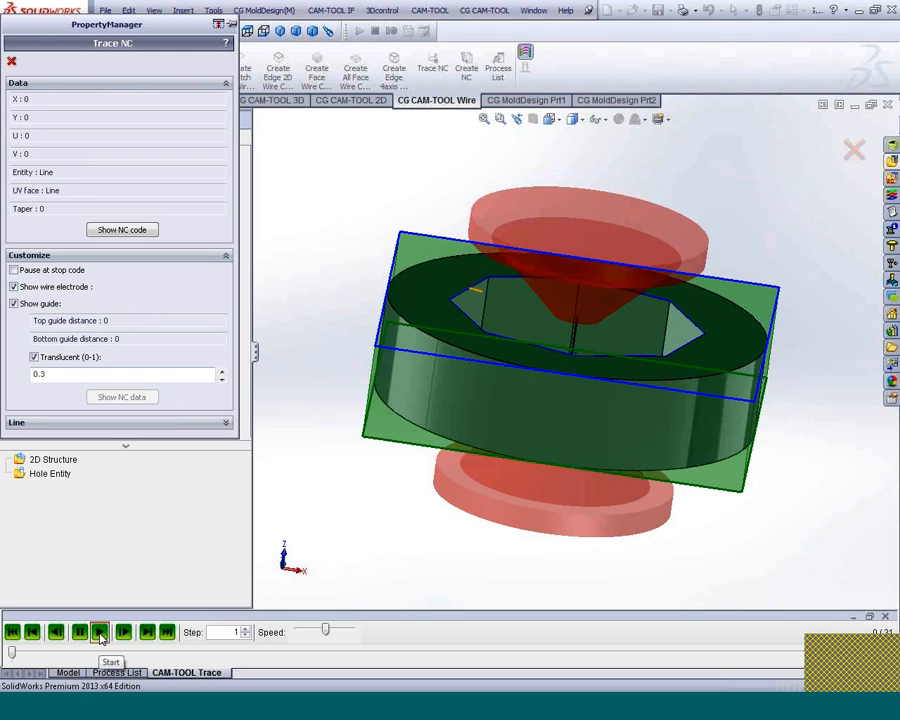
click(99, 632)
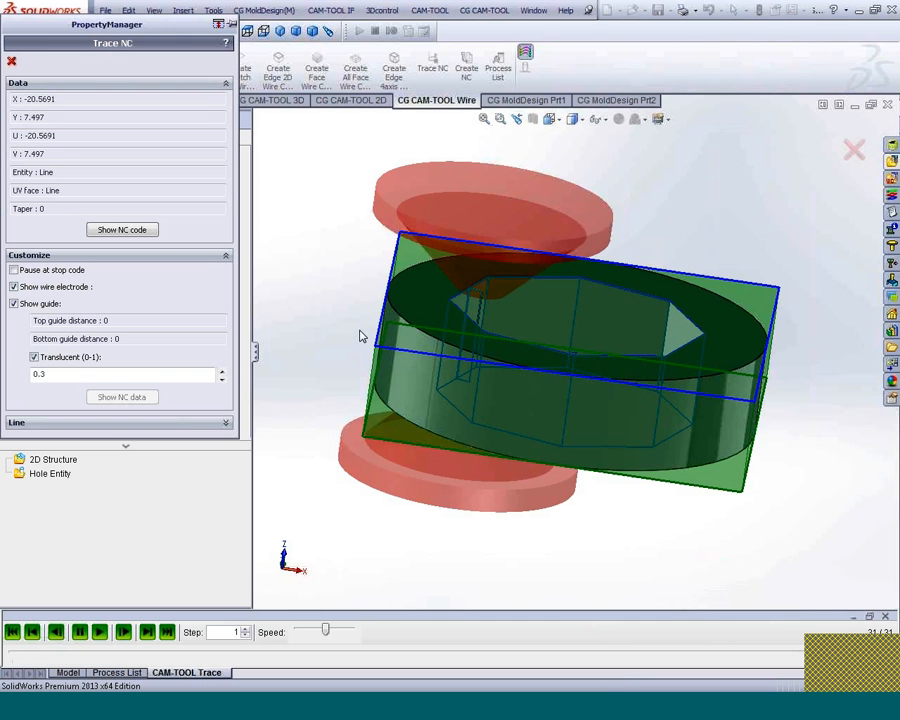
click(12, 63)
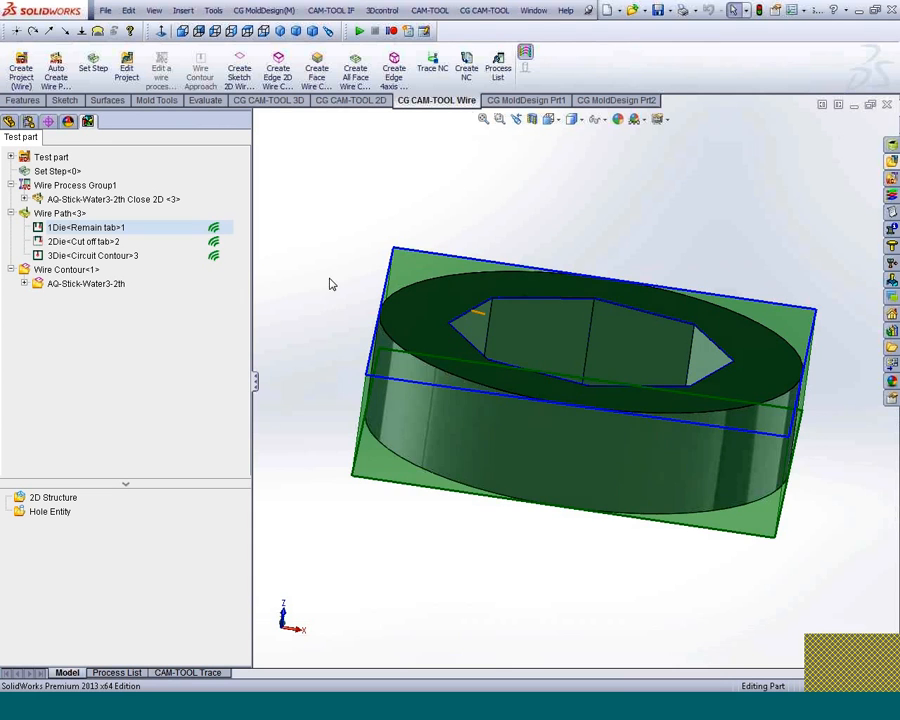
Create the NC file for all the wire paths with the file name WIRE in the WireNC folder.
middle_drag(333, 281, 310, 342)
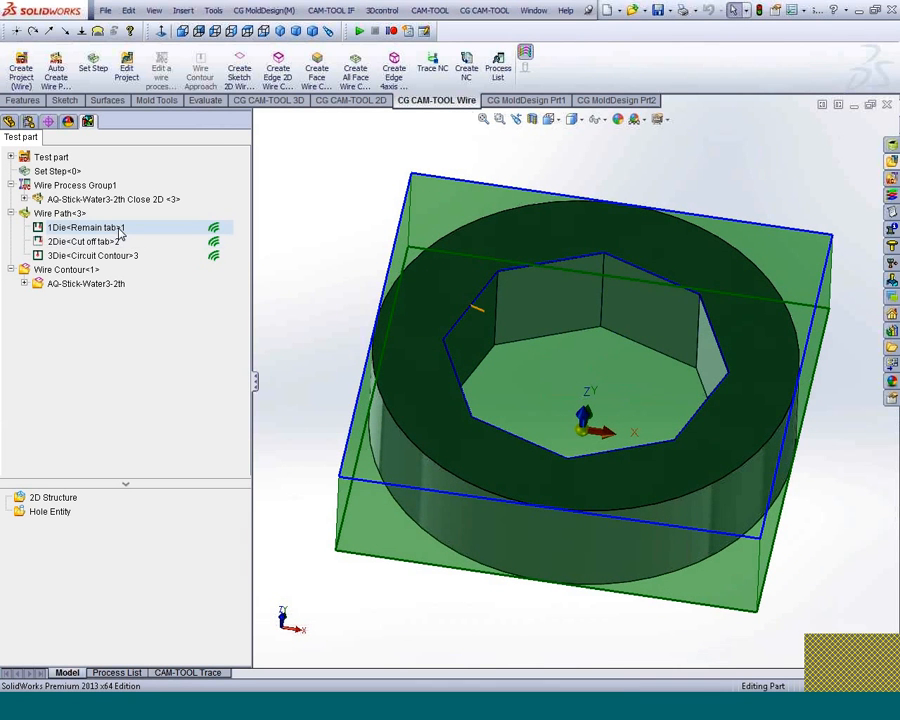
click(68, 215)
click(65, 215)
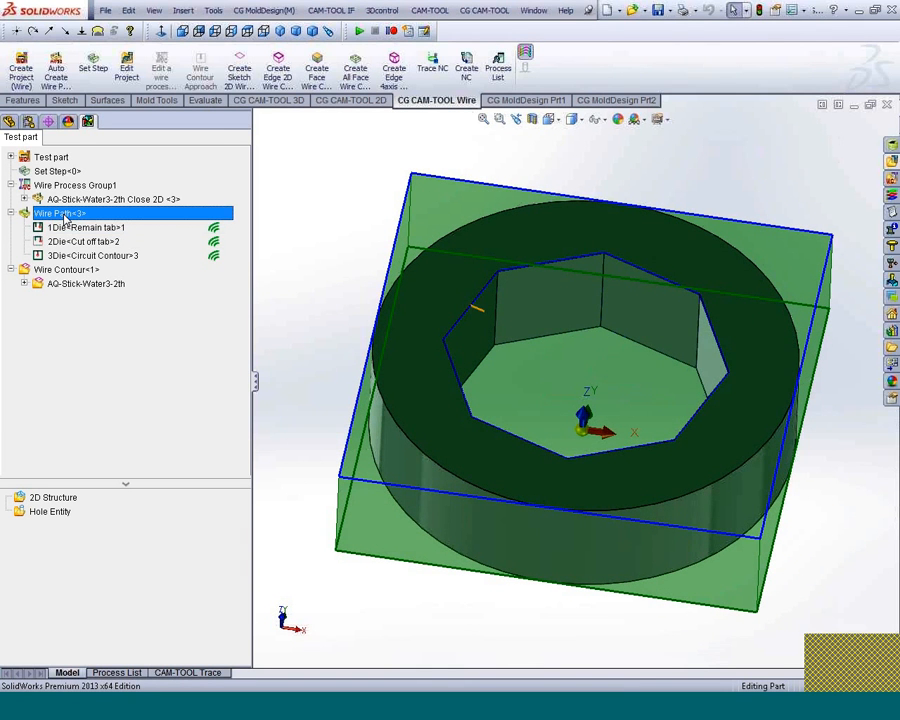
right_click(65, 215)
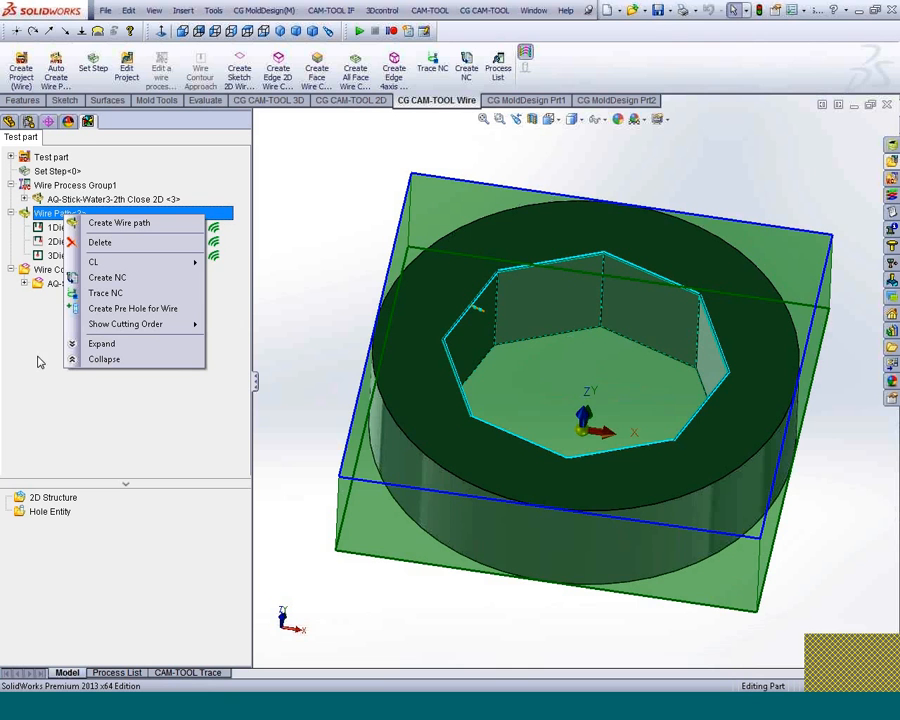
click(112, 278)
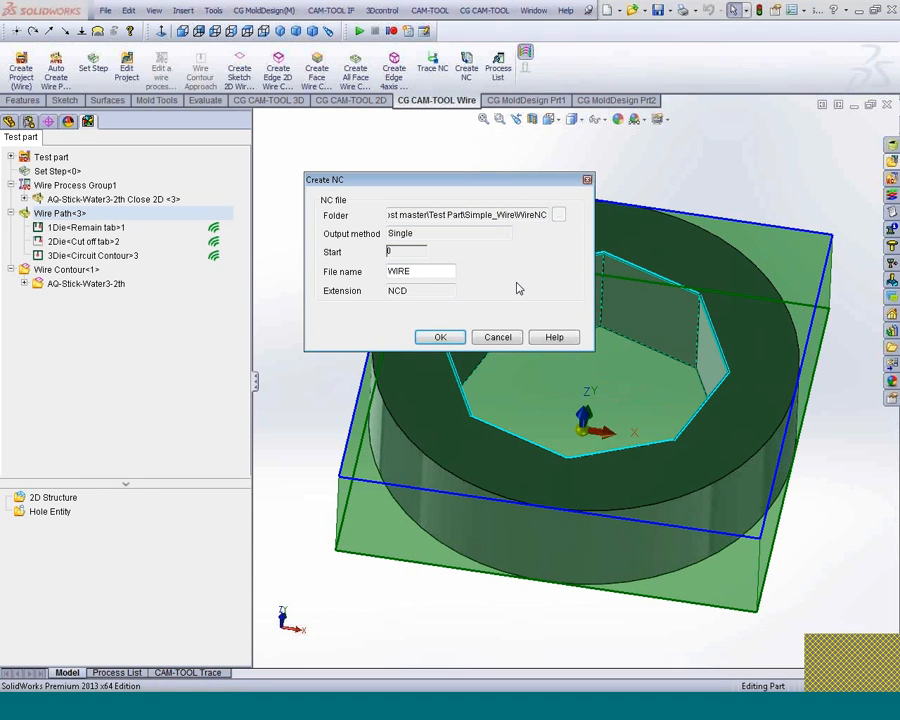
click(441, 337)
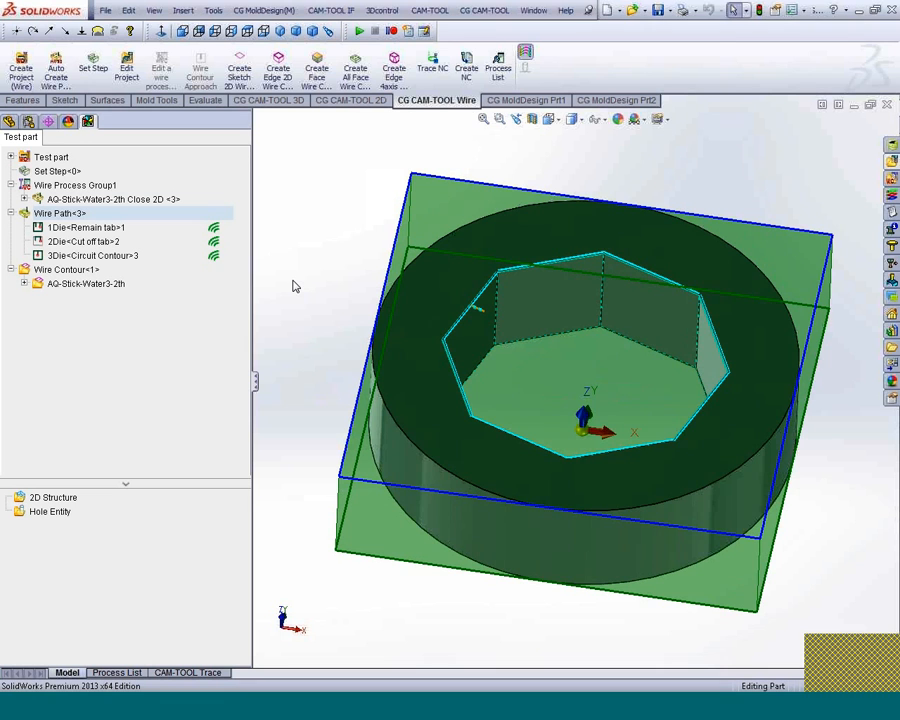